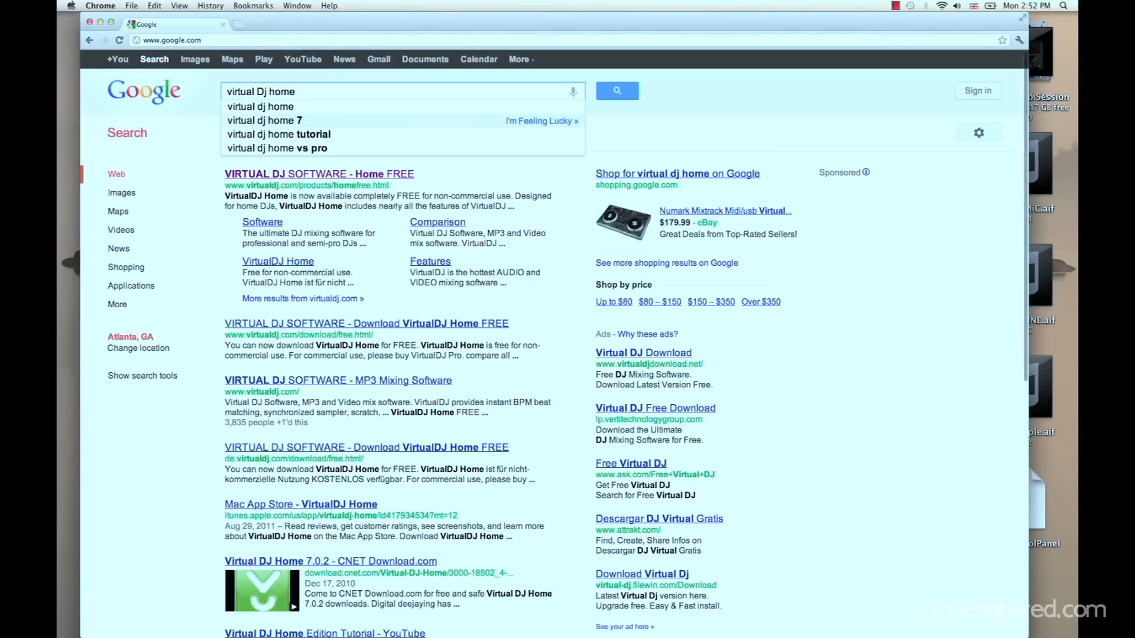
Search Google for 'virtual dj home' and follow the first result to the CNET download page
key("Return")
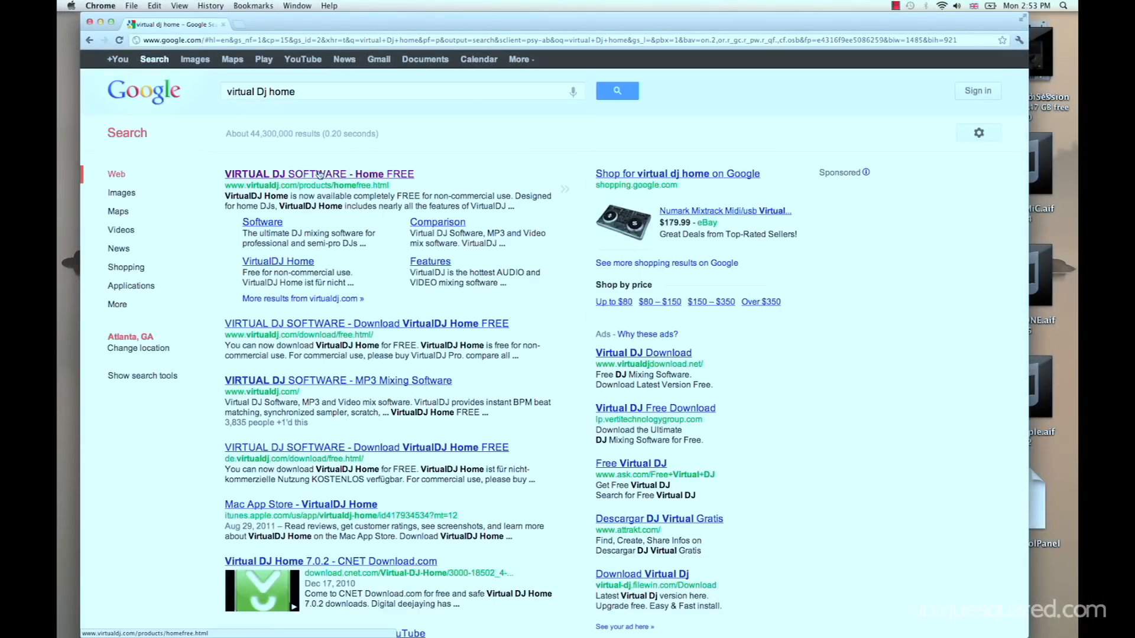
left_click(319, 173)
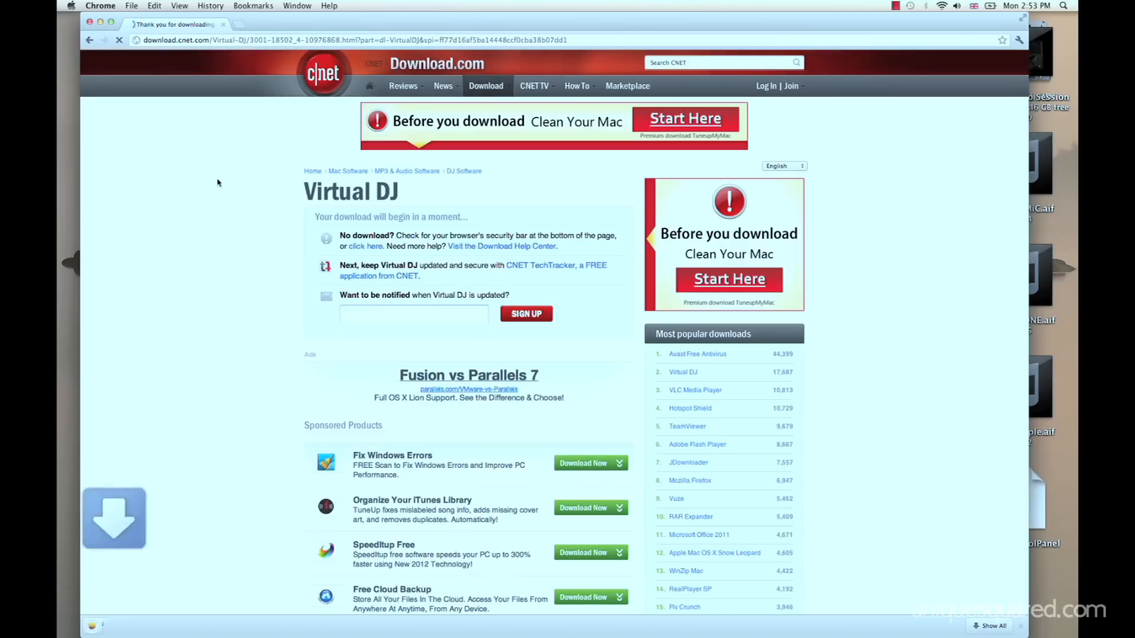
Hide Chrome to reveal the desktop and launch Virtual DJ Home
key("super+w")
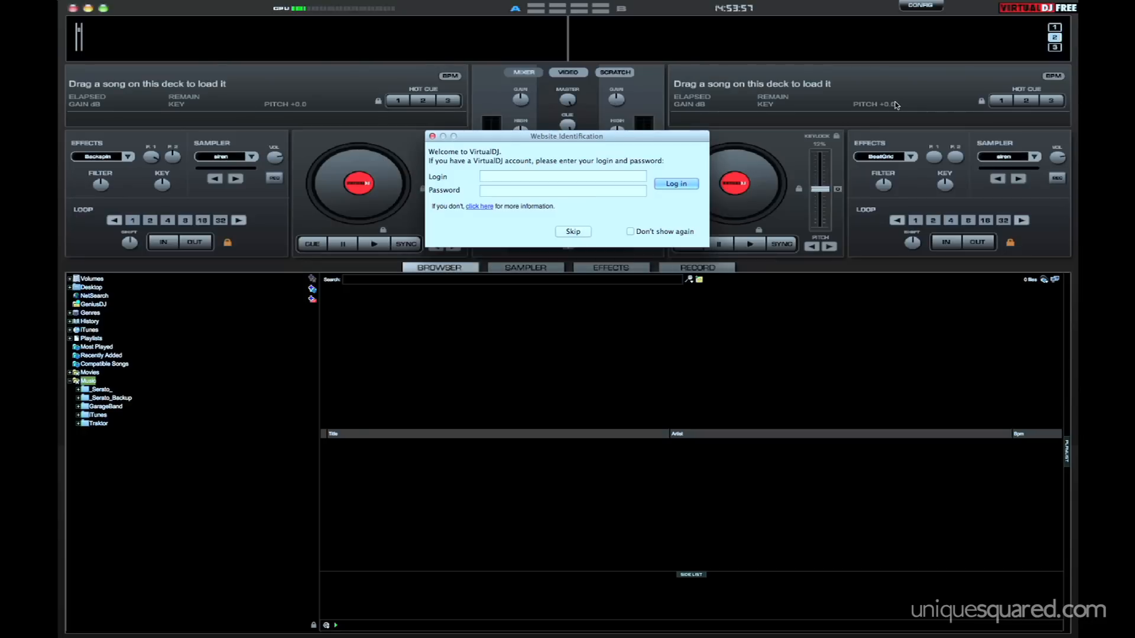
Skip the account login prompt and expand the iTunes playlists in the library tree
left_click(574, 231)
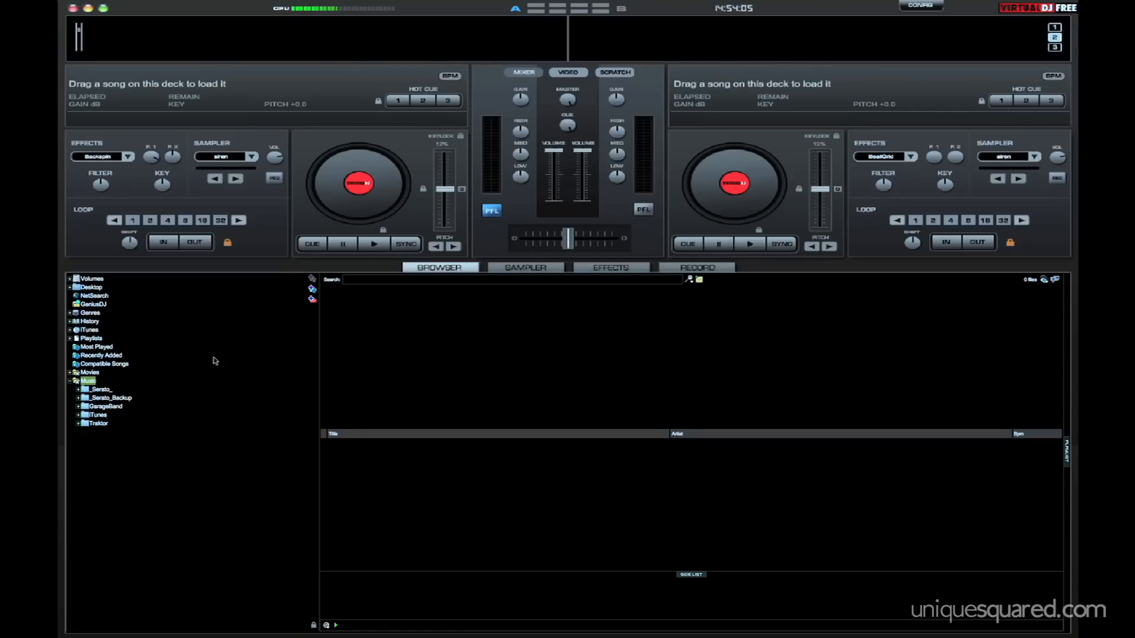
left_click(72, 332)
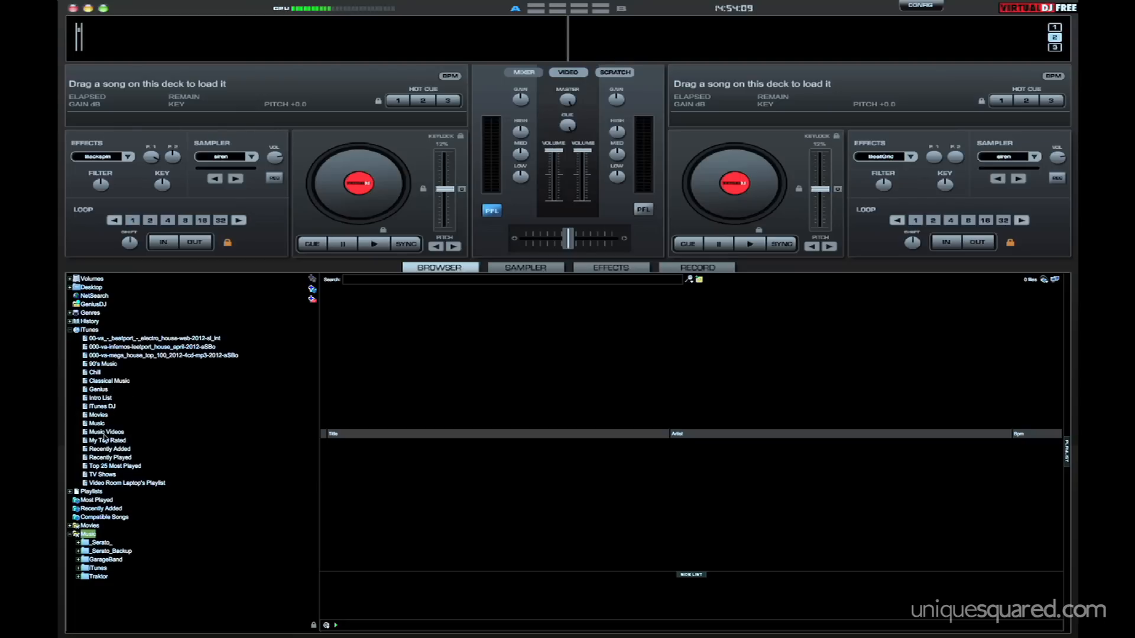
Load 2012 by Max Freegrant onto the left deck and Rainy Days onto the right deck
left_click(101, 398)
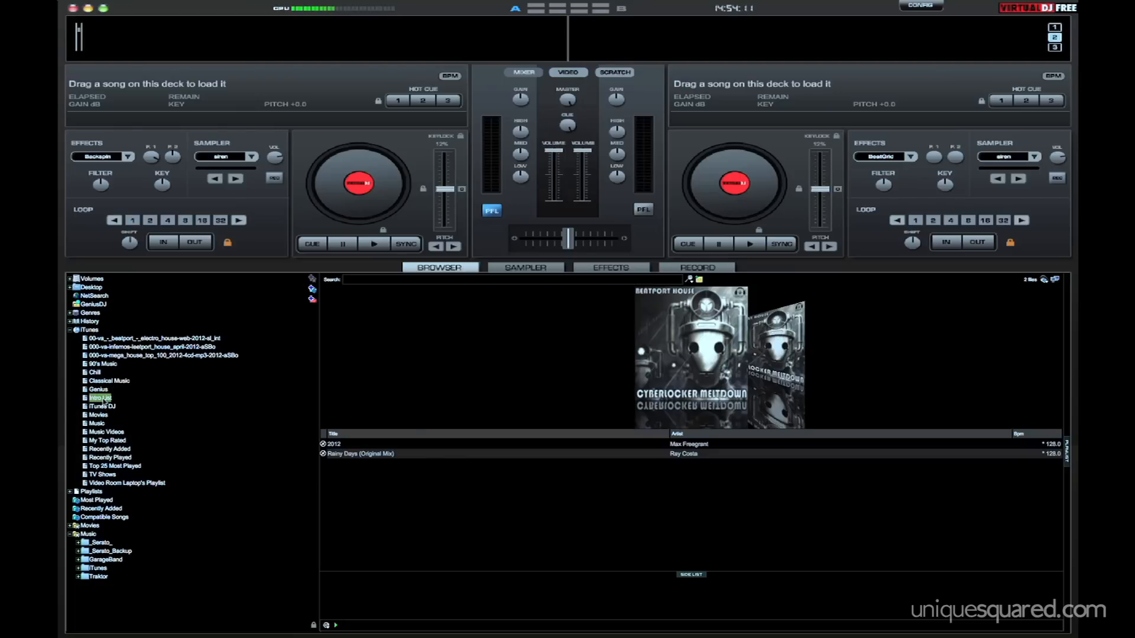
left_click(368, 445)
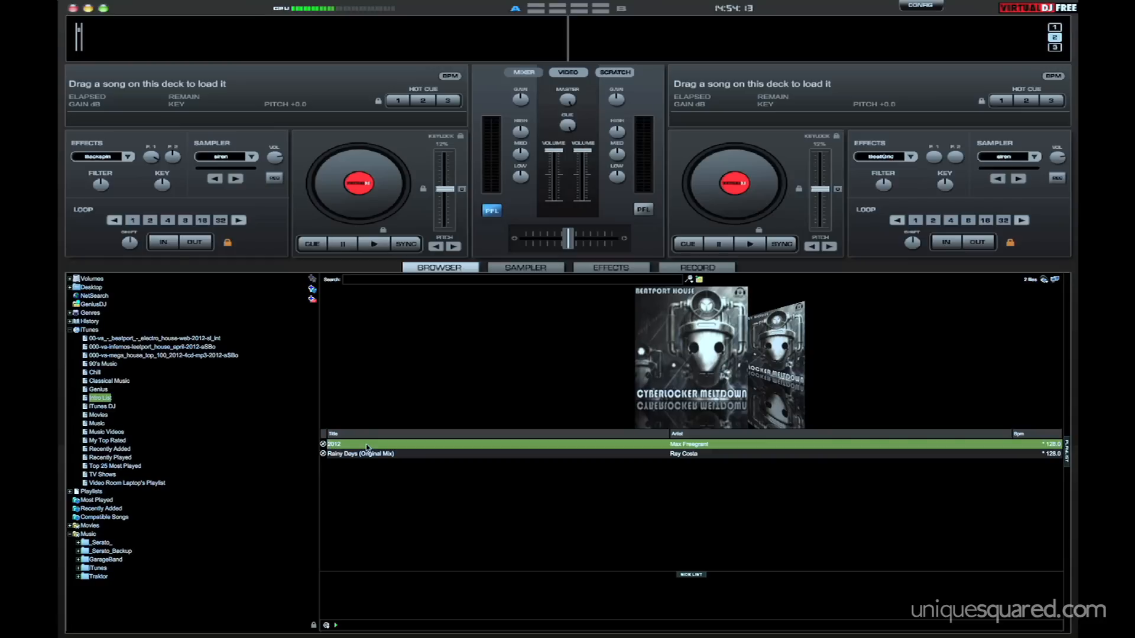
double_click(367, 445)
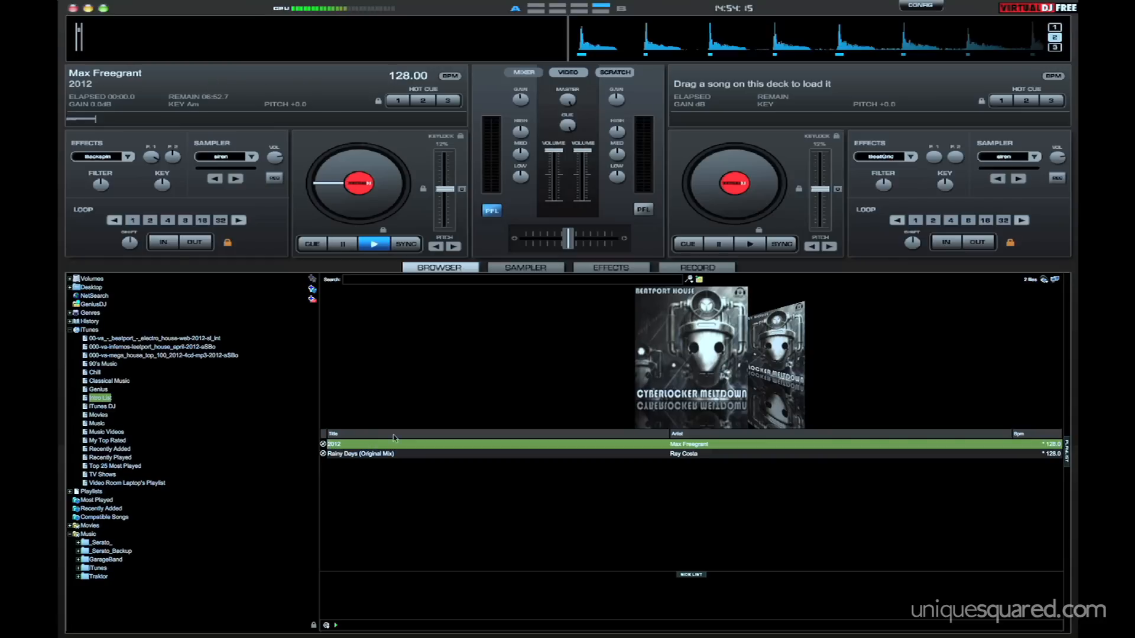
key("Down")
key("Return")
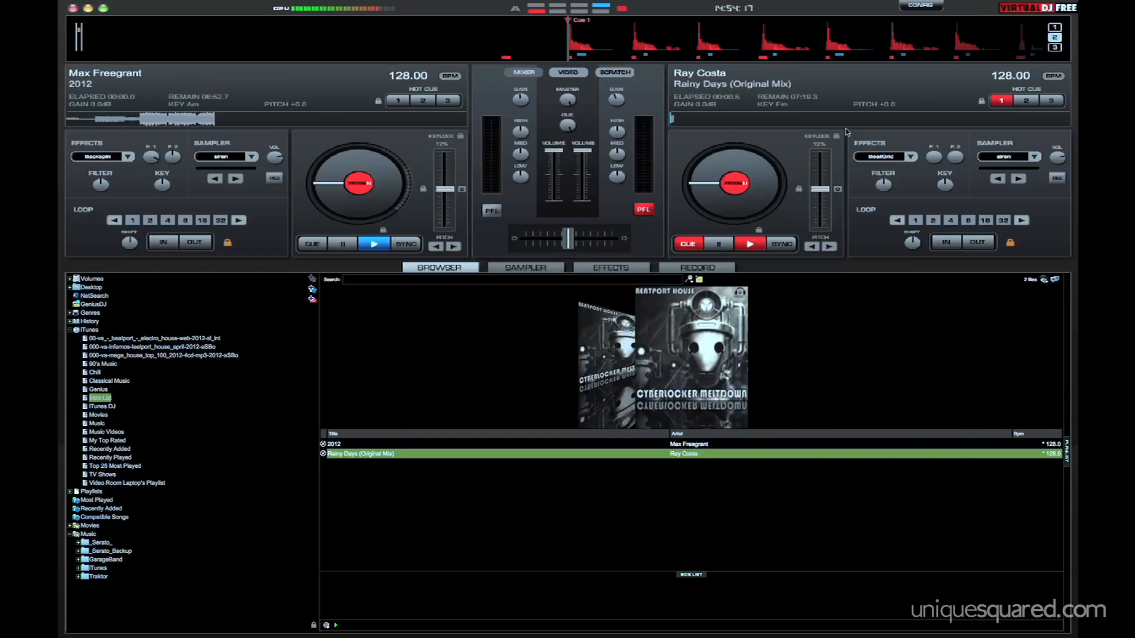
Lower the right channel's volume and start 2012 playing on the left deck
left_click_drag(581, 151, 582, 199)
left_click(374, 244)
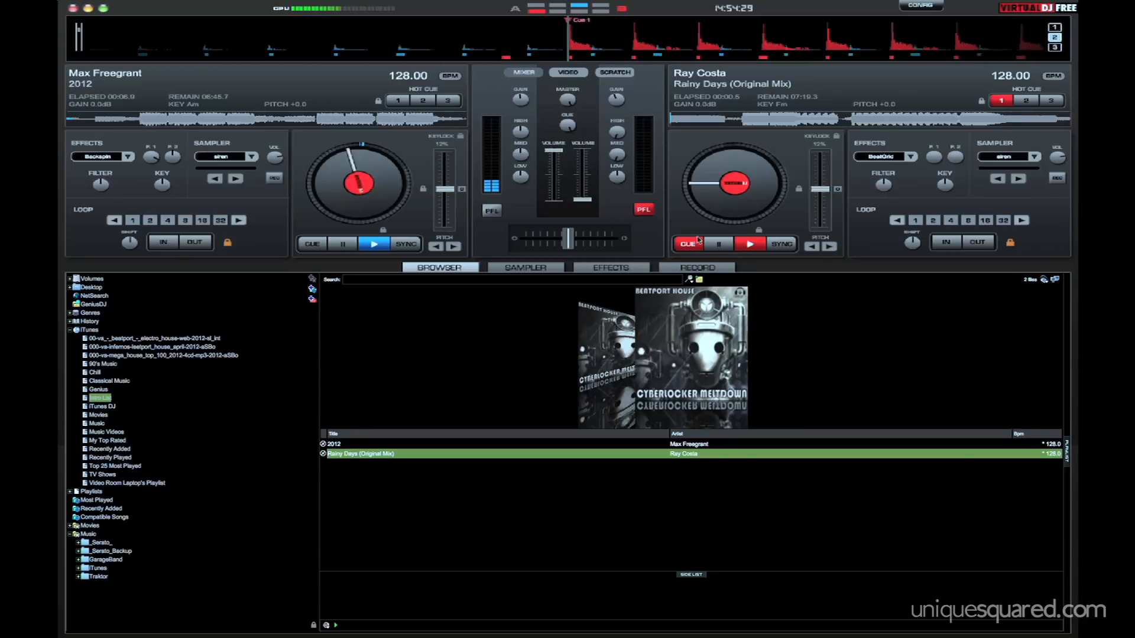
Play Rainy Days on the right deck in a 4-beat loop and raise its volume
left_click(750, 244)
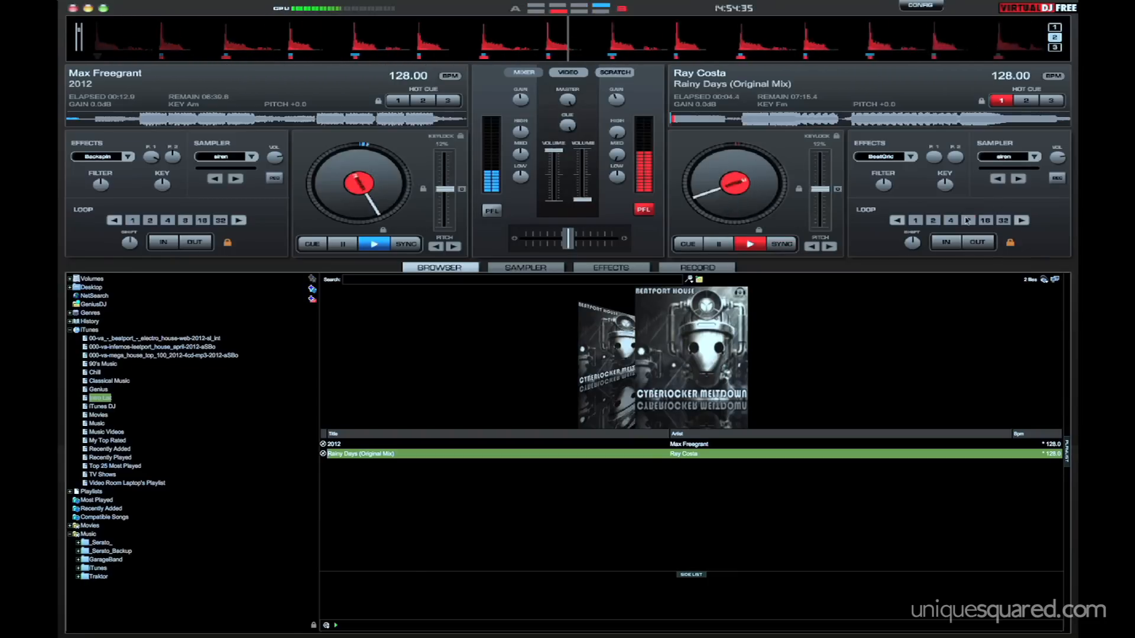
left_click(950, 220)
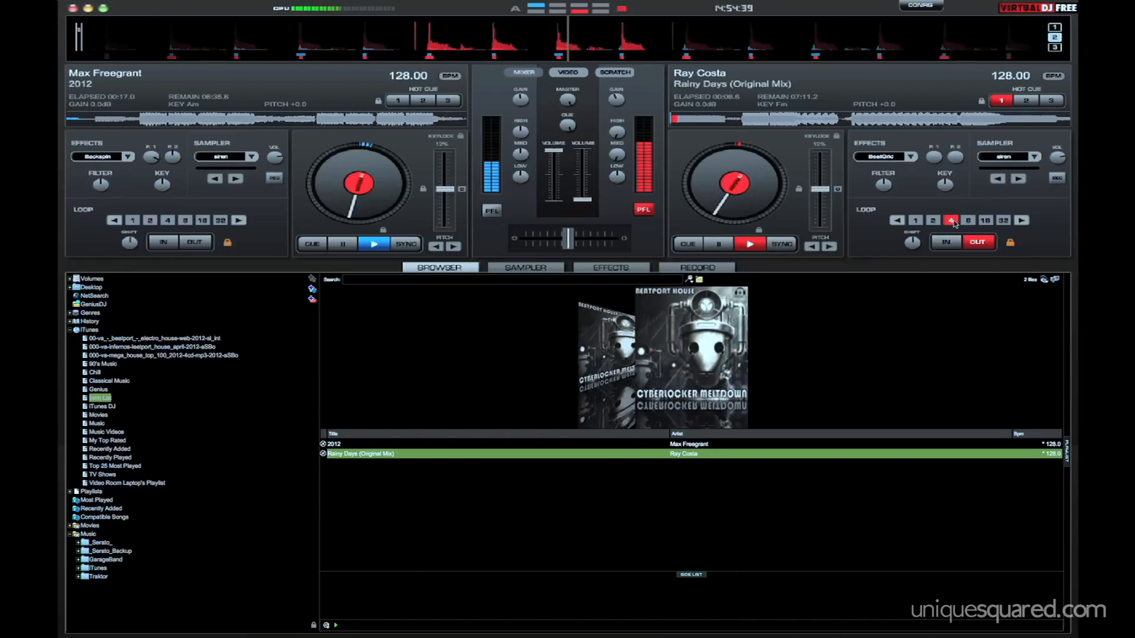
left_click_drag(583, 202, 584, 156)
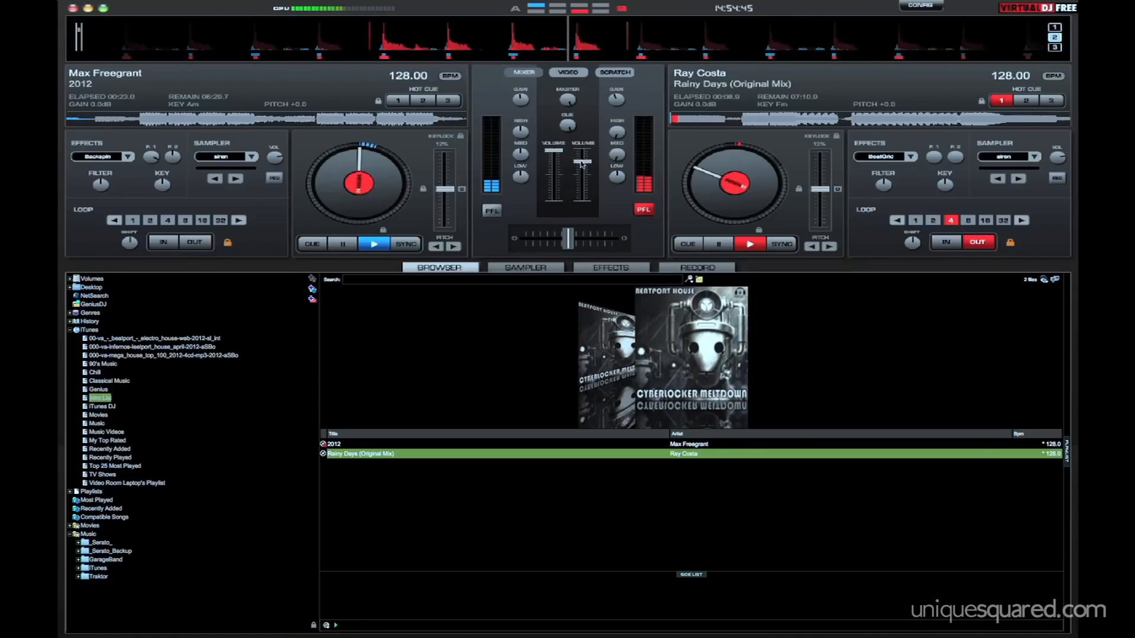
Bring Rainy Days' volume up a little more and release its loop
left_click_drag(584, 156, 584, 148)
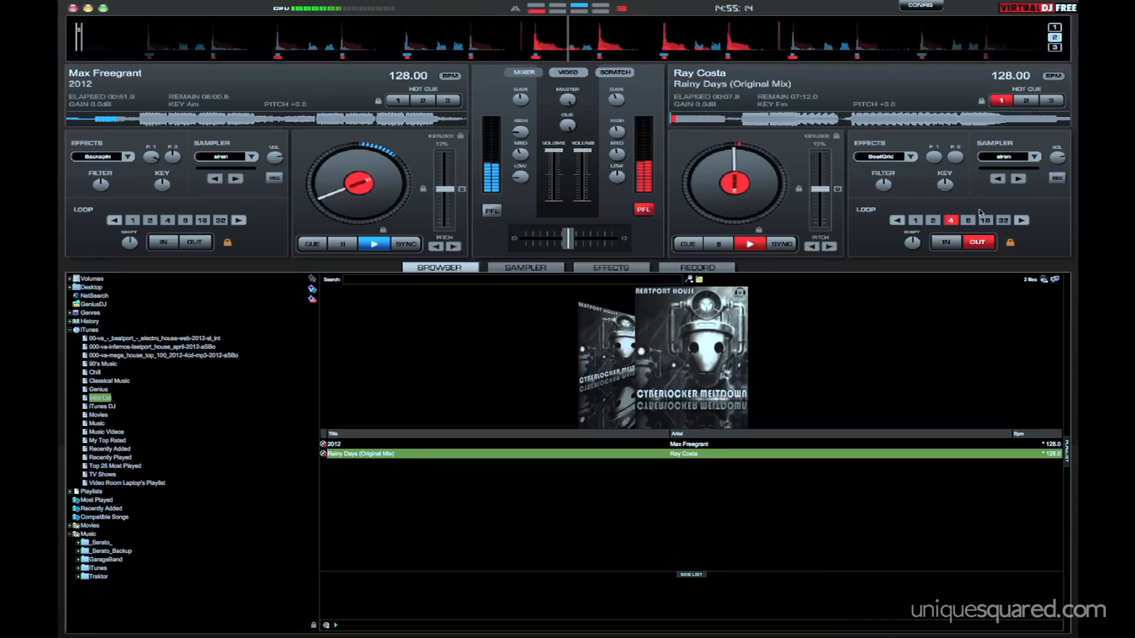
left_click(978, 242)
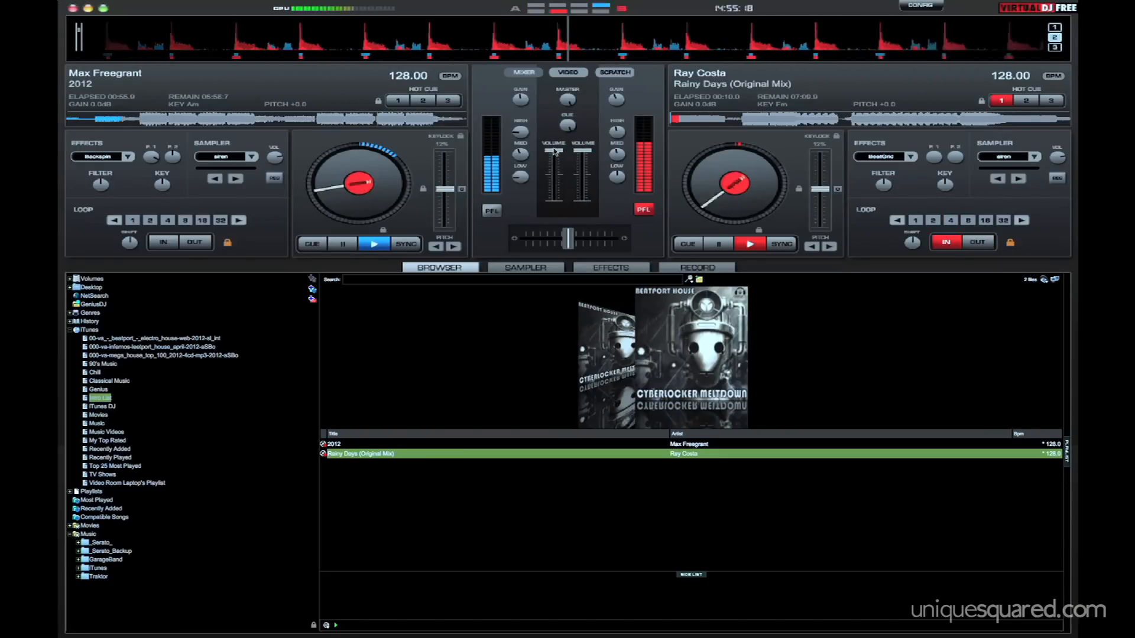
Gradually lower the left channel volume so 2012 fades out under Rainy Days
left_click_drag(555, 151, 555, 168)
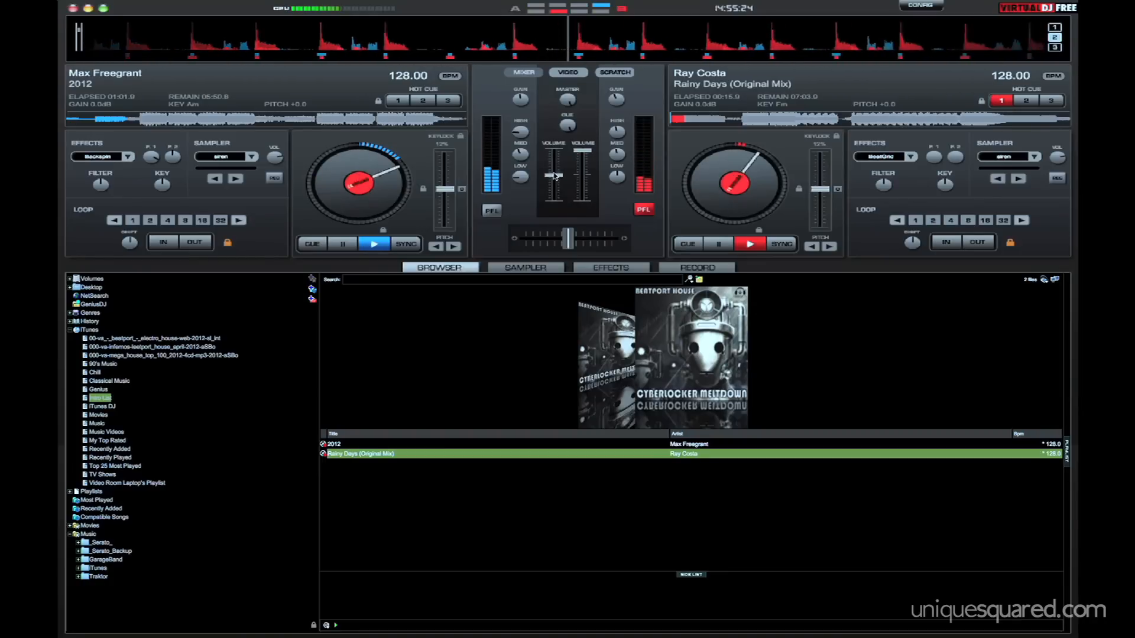
left_click_drag(556, 176, 556, 188)
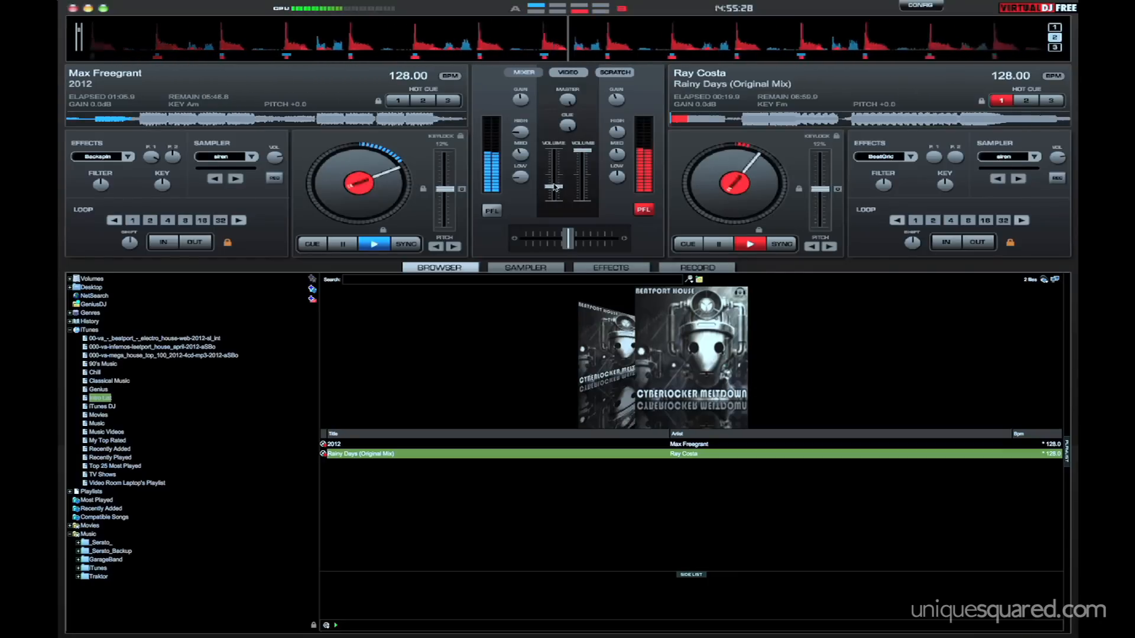
left_click_drag(557, 188, 555, 218)
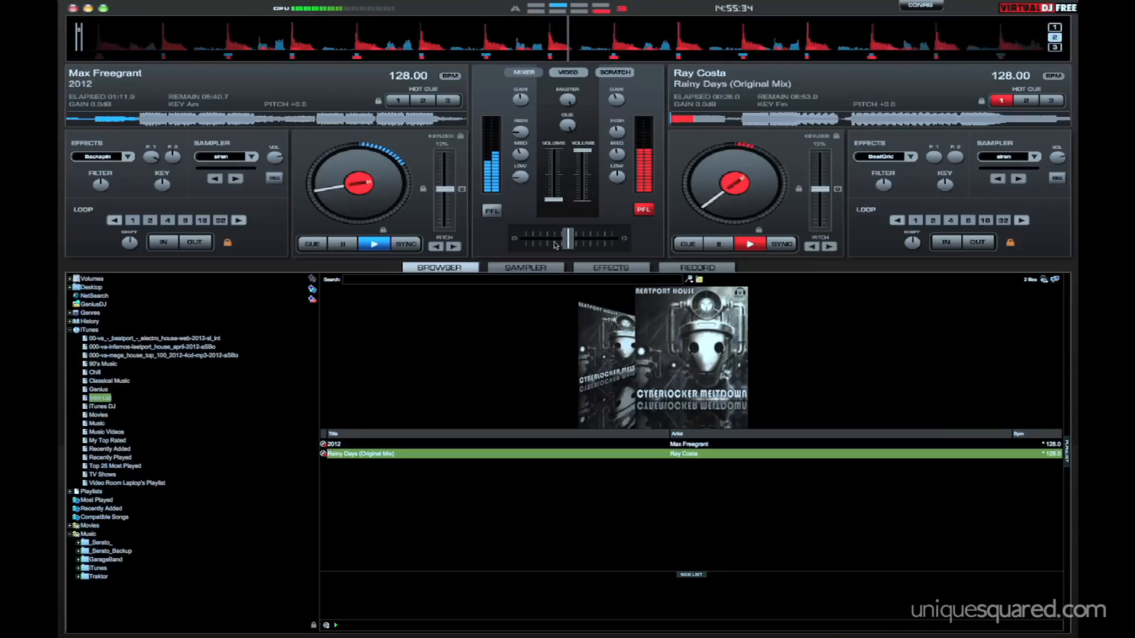